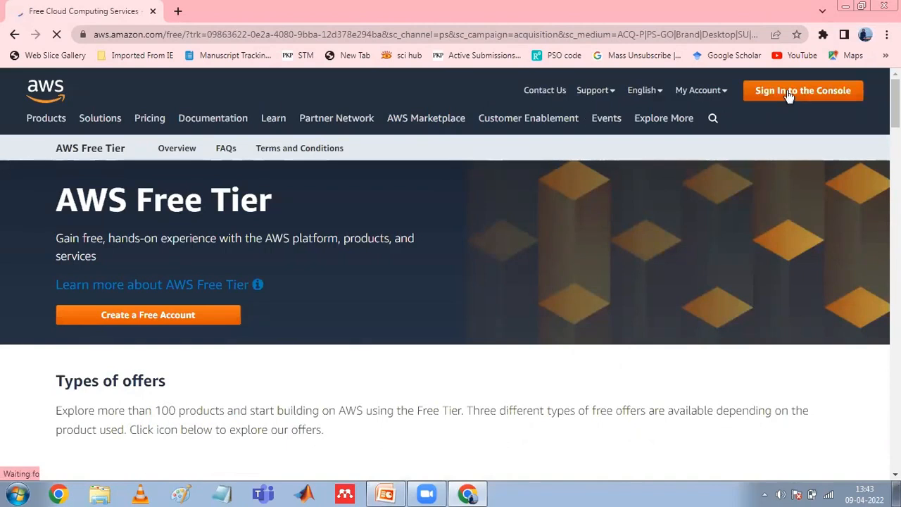
Sign in to the AWS Management Console, search the services for RDS and open it
{"action": "left_click", "coordinate": [788, 93]}
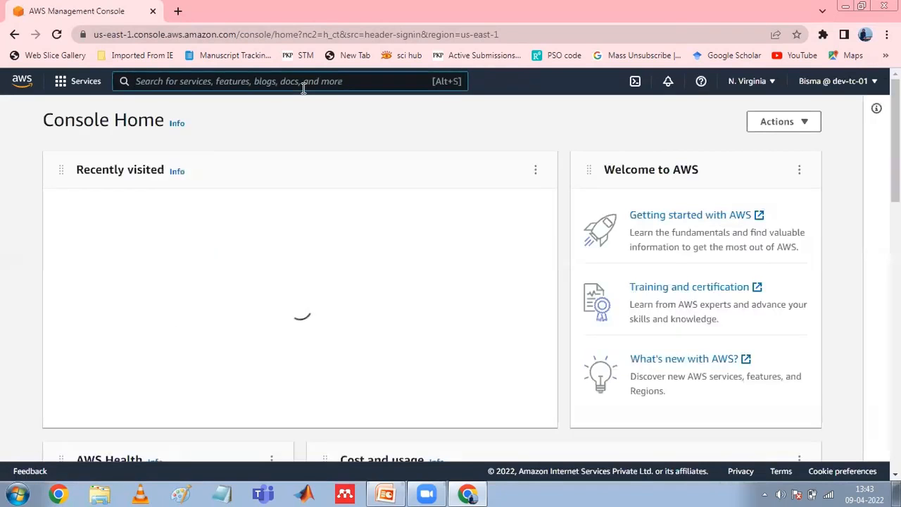
{"action": "type", "text": "R"}
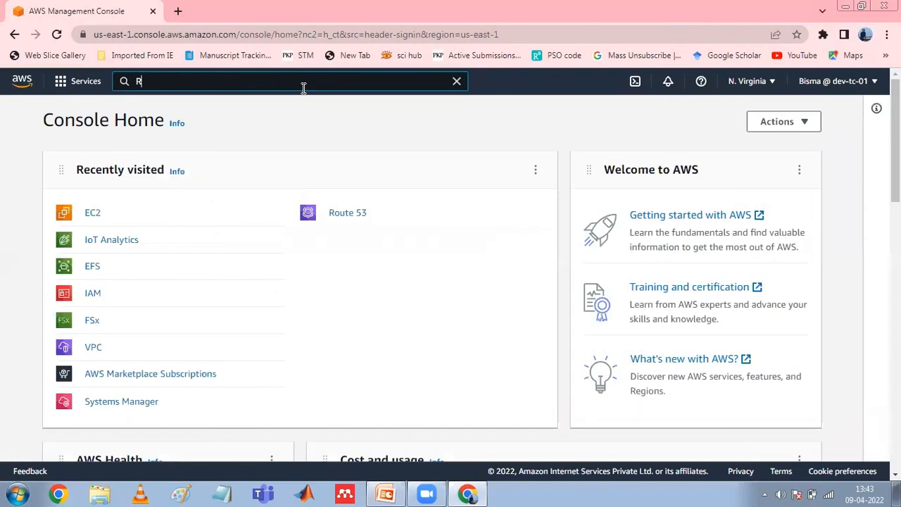
{"action": "type", "text": "DS"}
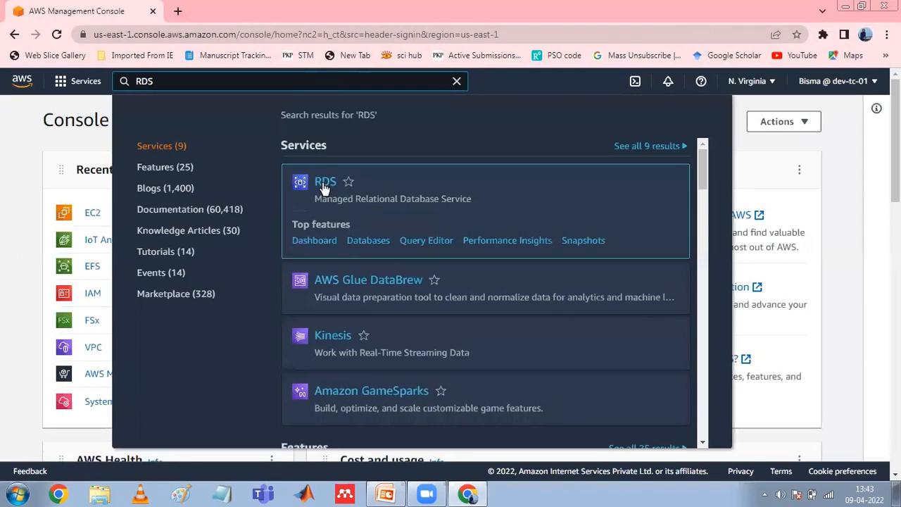
{"action": "left_click", "coordinate": [325, 183]}
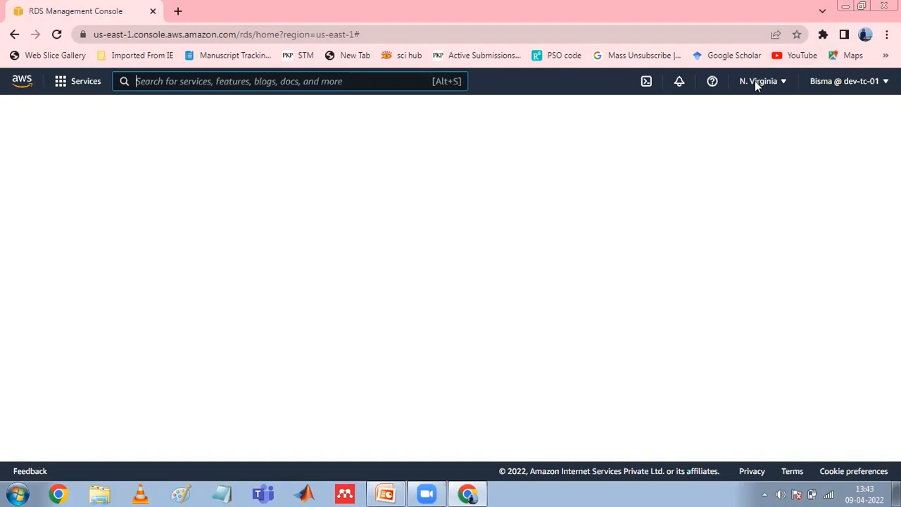
Select the US East (N. Virginia) region and start creating a new database from the RDS databases list
{"action": "left_click", "coordinate": [757, 83]}
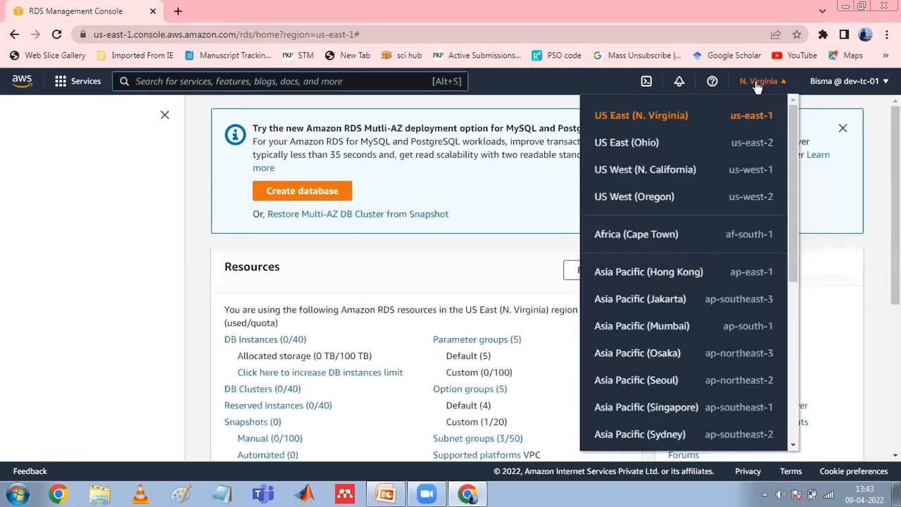
{"action": "left_click", "coordinate": [670, 118]}
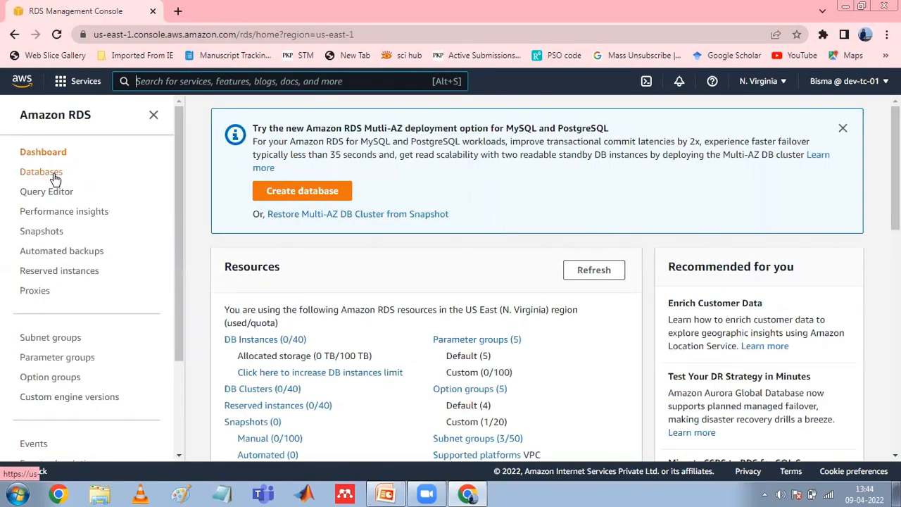
{"action": "left_click", "coordinate": [41, 172]}
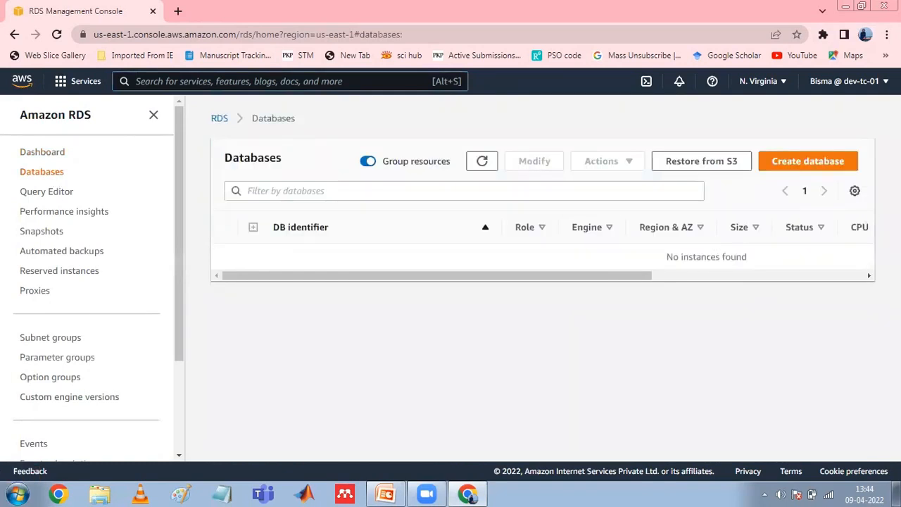
{"action": "left_click", "coordinate": [804, 166]}
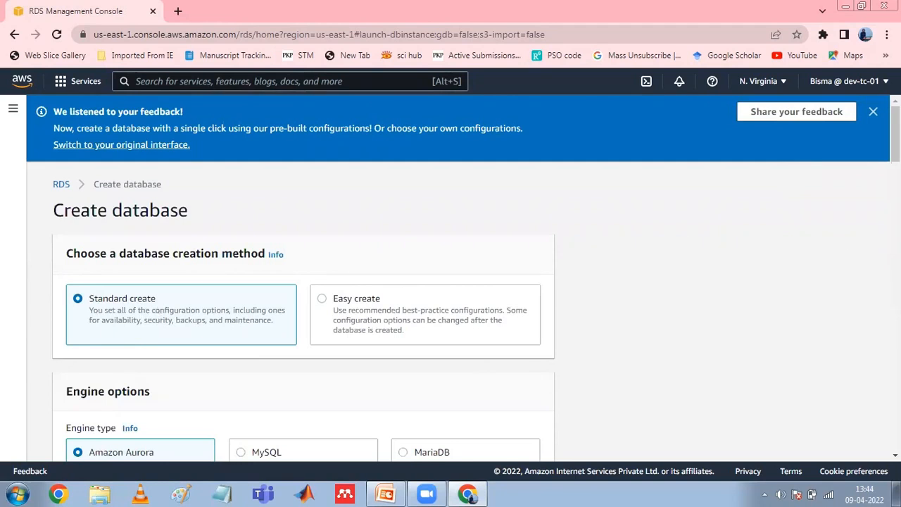
Select Microsoft SQL Server as the engine type after trying MariaDB, and examine its edition and version options
{"action": "scroll", "coordinate": [451, 282], "scroll_direction": "down", "scroll_amount": 2}
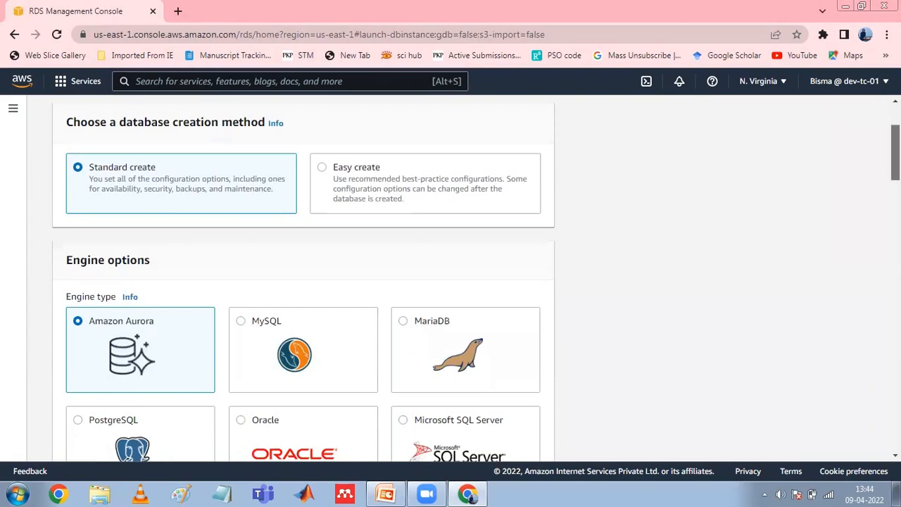
{"action": "scroll", "coordinate": [451, 282], "scroll_direction": "down", "scroll_amount": 1}
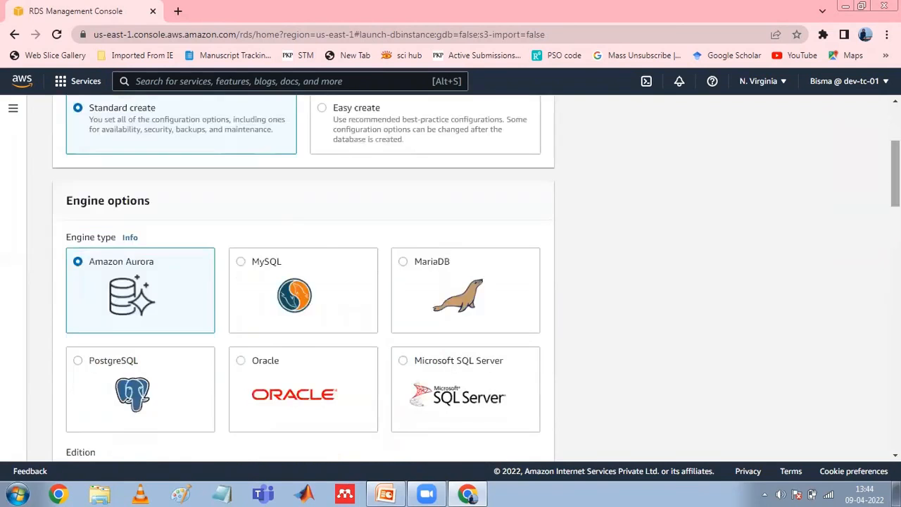
{"action": "scroll", "coordinate": [648, 190], "scroll_direction": "down", "scroll_amount": 2}
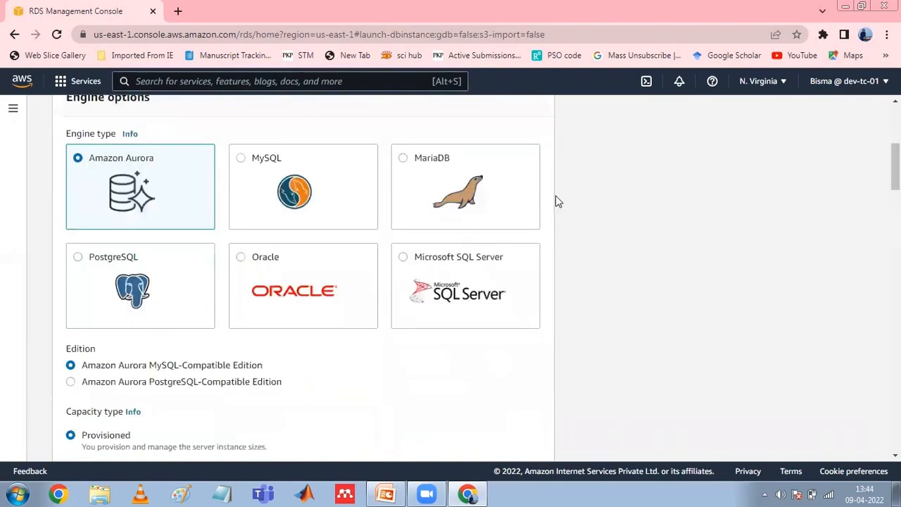
{"action": "left_click", "coordinate": [404, 161]}
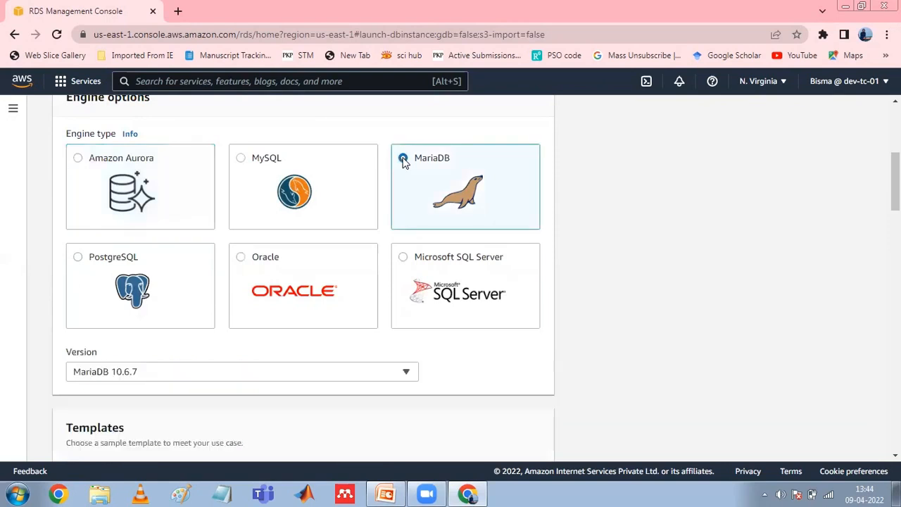
{"action": "left_click", "coordinate": [404, 258]}
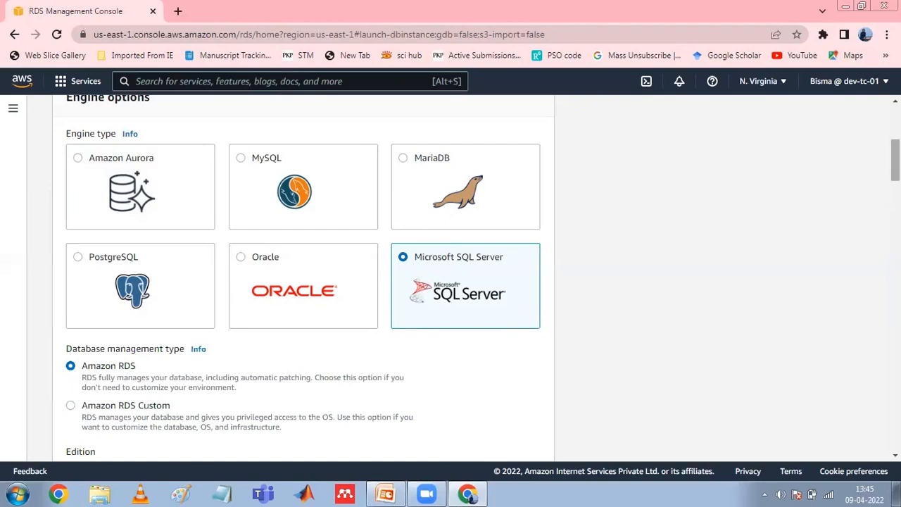
{"action": "scroll", "coordinate": [896, 166], "scroll_direction": "down", "scroll_amount": 2}
{"action": "scroll", "coordinate": [896, 169], "scroll_direction": "down", "scroll_amount": 2}
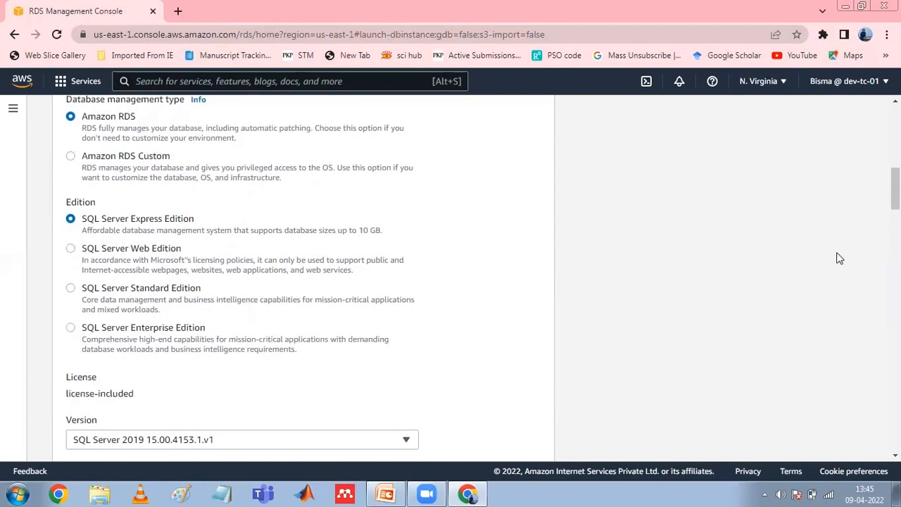
{"action": "scroll", "coordinate": [894, 189], "scroll_direction": "up", "scroll_amount": 4}
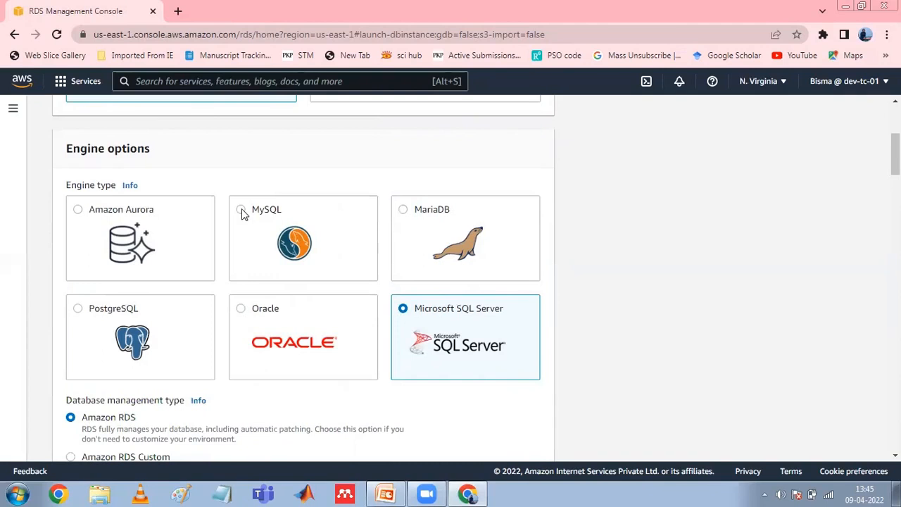
Switch the engine type to MySQL to examine its templates and edition, and return to Microsoft SQL Server
{"action": "left_click", "coordinate": [326, 245]}
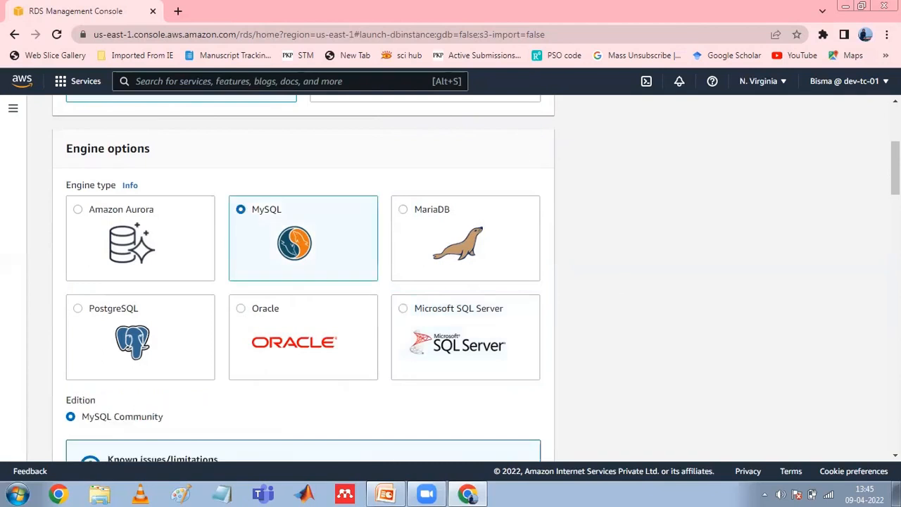
{"action": "scroll", "coordinate": [304, 276], "scroll_direction": "down", "scroll_amount": 7}
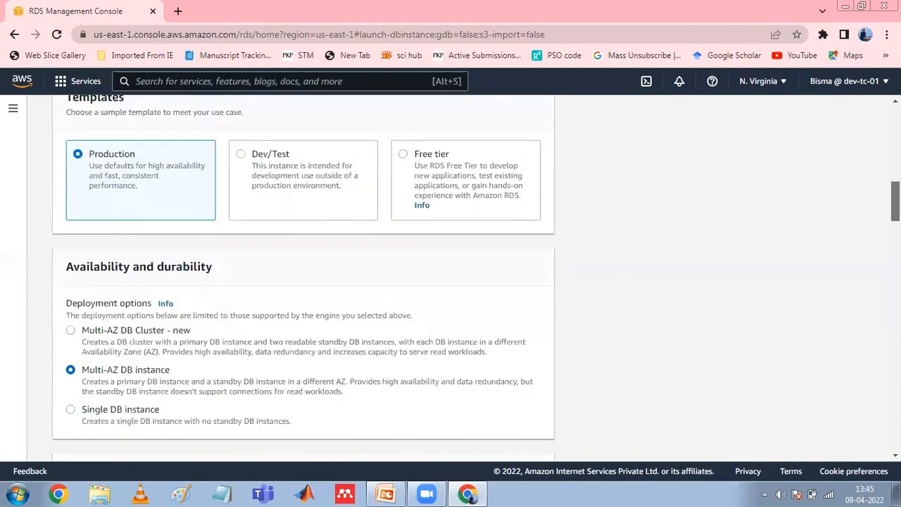
{"action": "scroll", "coordinate": [303, 276], "scroll_direction": "up", "scroll_amount": 6}
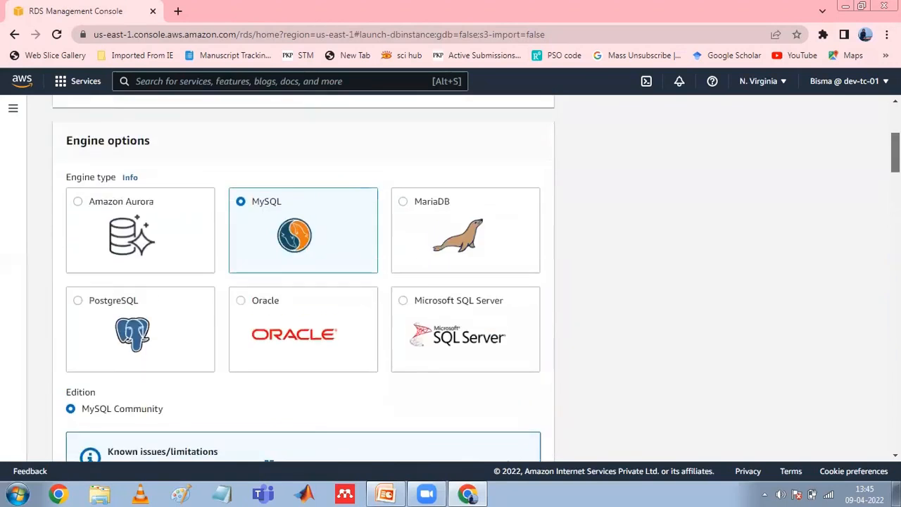
{"action": "scroll", "coordinate": [303, 276], "scroll_direction": "down", "scroll_amount": 2}
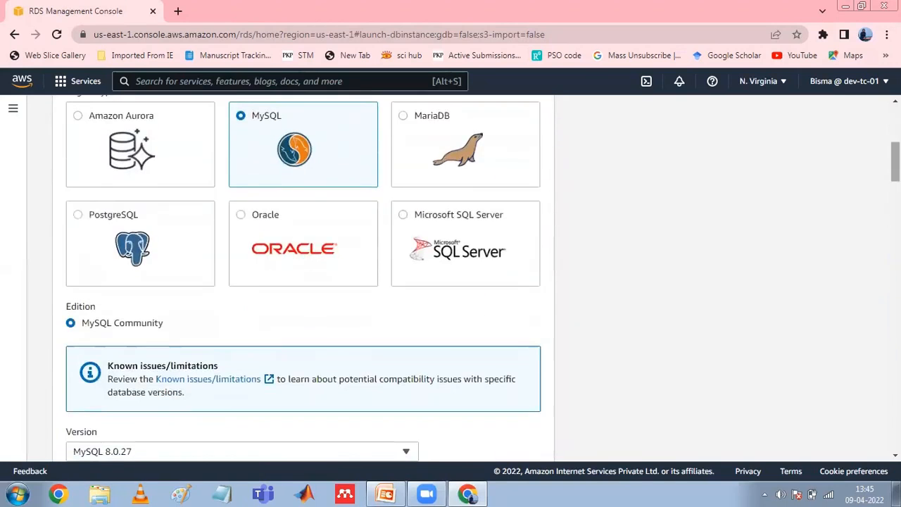
{"action": "left_click", "coordinate": [404, 221]}
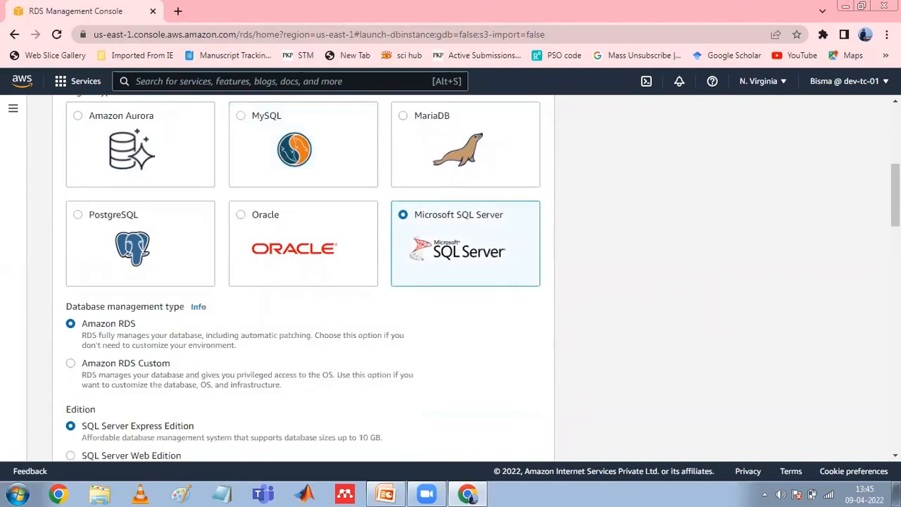
Examine the SQL Server edition, version and instance settings through to the connectivity options
{"action": "scroll", "coordinate": [303, 278], "scroll_direction": "down", "scroll_amount": 5}
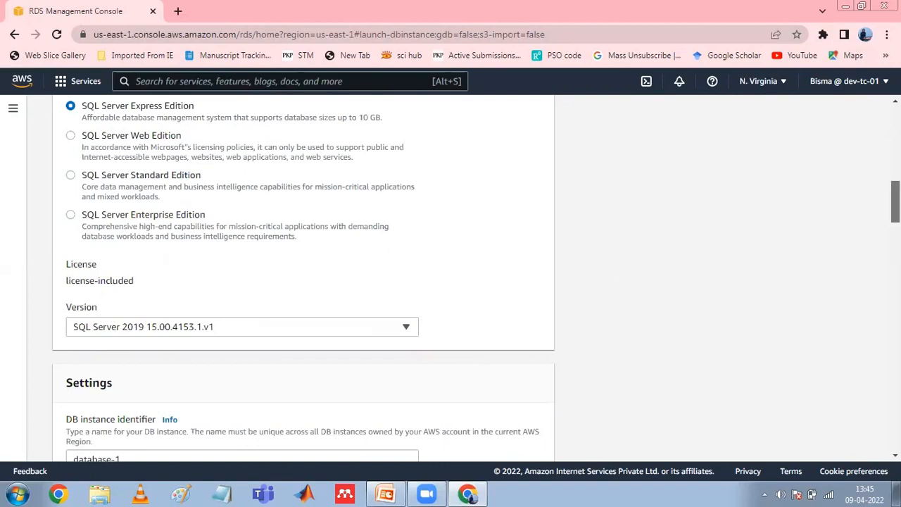
{"action": "scroll", "coordinate": [304, 279], "scroll_direction": "down", "scroll_amount": 6}
{"action": "scroll", "coordinate": [303, 278], "scroll_direction": "down", "scroll_amount": 1}
{"action": "scroll", "coordinate": [303, 279], "scroll_direction": "down", "scroll_amount": 3}
{"action": "scroll", "coordinate": [303, 278], "scroll_direction": "down", "scroll_amount": 2}
{"action": "scroll", "coordinate": [304, 278], "scroll_direction": "down", "scroll_amount": 4}
{"action": "scroll", "coordinate": [303, 278], "scroll_direction": "down", "scroll_amount": 4}
{"action": "scroll", "coordinate": [303, 278], "scroll_direction": "down", "scroll_amount": 6}
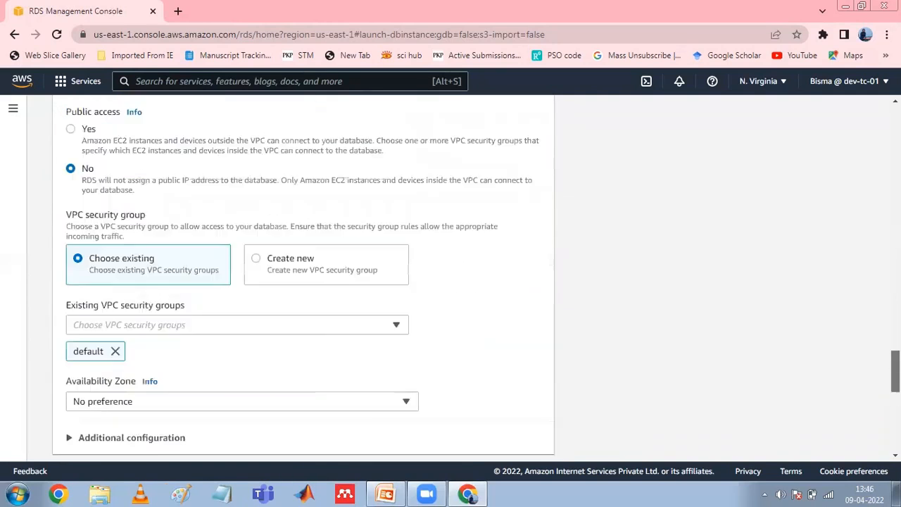
{"action": "scroll", "coordinate": [303, 279], "scroll_direction": "up", "scroll_amount": 10}
{"action": "scroll", "coordinate": [304, 278], "scroll_direction": "up", "scroll_amount": 4}
{"action": "scroll", "coordinate": [303, 278], "scroll_direction": "up", "scroll_amount": 3}
{"action": "scroll", "coordinate": [303, 278], "scroll_direction": "up", "scroll_amount": 4}
{"action": "scroll", "coordinate": [304, 279], "scroll_direction": "down", "scroll_amount": 4}
{"action": "scroll", "coordinate": [303, 278], "scroll_direction": "down", "scroll_amount": 1}
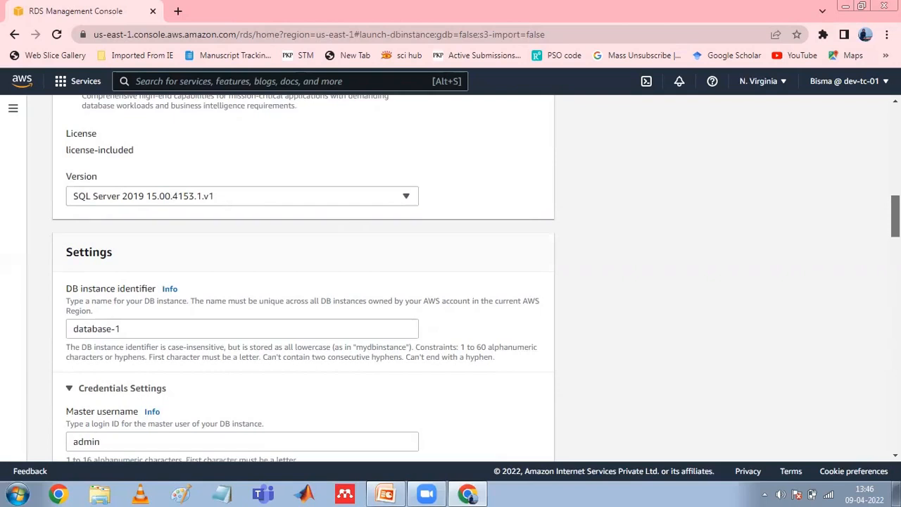
Keep automatic password generation off and set the master username to mybiadmin
{"action": "scroll", "coordinate": [260, 240], "scroll_direction": "down", "scroll_amount": 3}
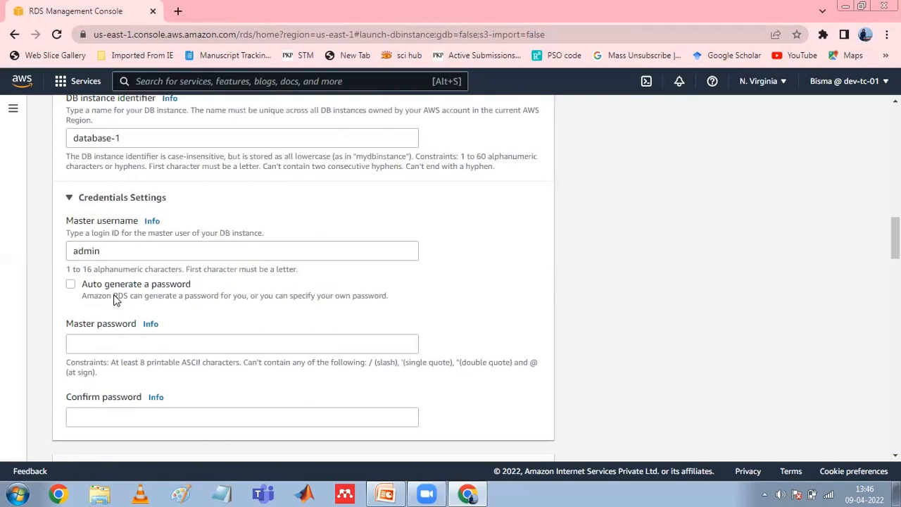
{"action": "left_click", "coordinate": [70, 285]}
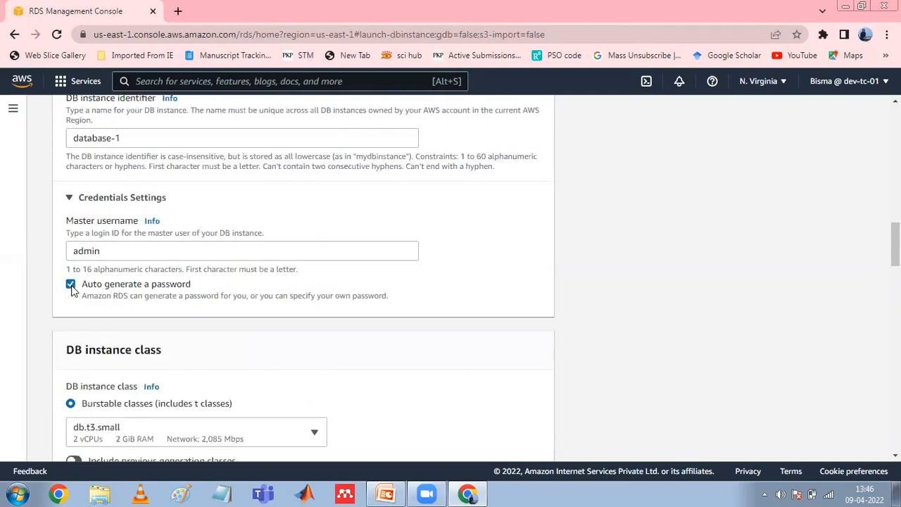
{"action": "left_click", "coordinate": [70, 285]}
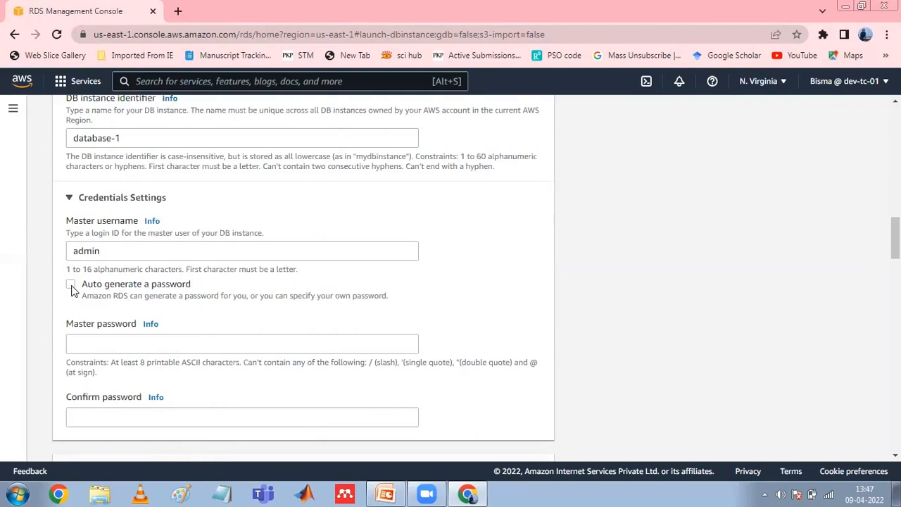
{"action": "left_click", "coordinate": [109, 252]}
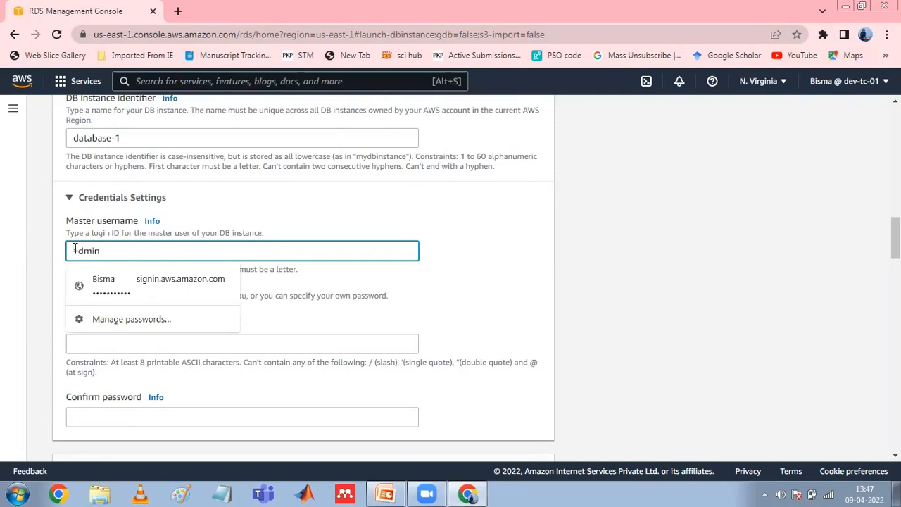
{"action": "left_click", "coordinate": [76, 251]}
{"action": "type", "text": "my"}
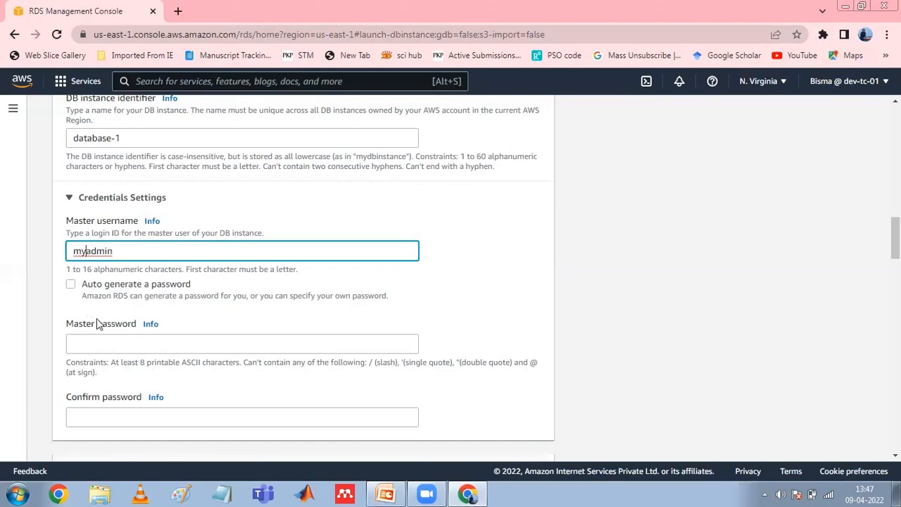
{"action": "type", "text": "bi"}
Enter the master password and repeat it in the Confirm password field
{"action": "left_click", "coordinate": [95, 343]}
{"action": "type", "text": "••••••••"}
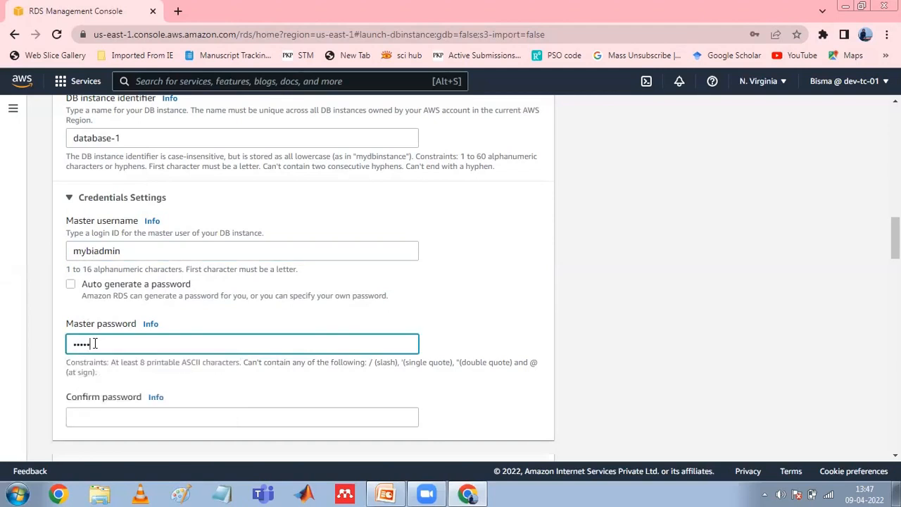
{"action": "left_click", "coordinate": [95, 418]}
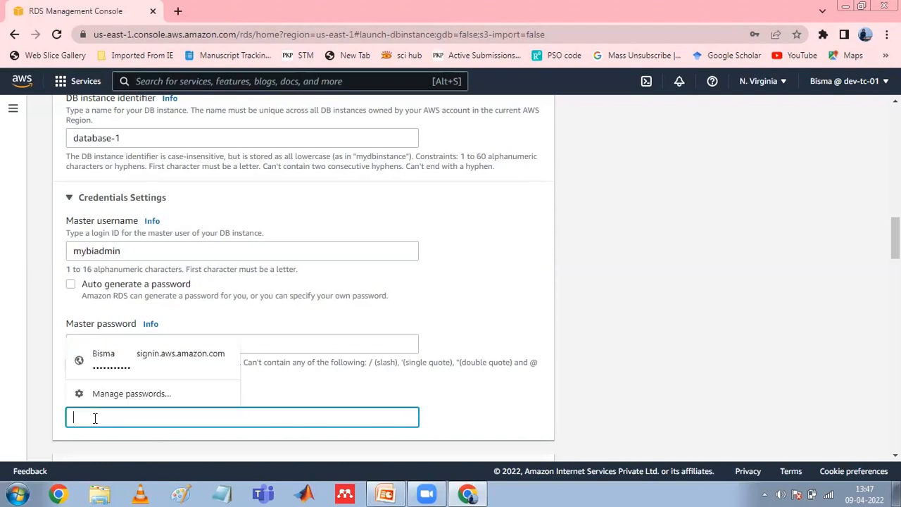
{"action": "type", "text": "•••••••"}
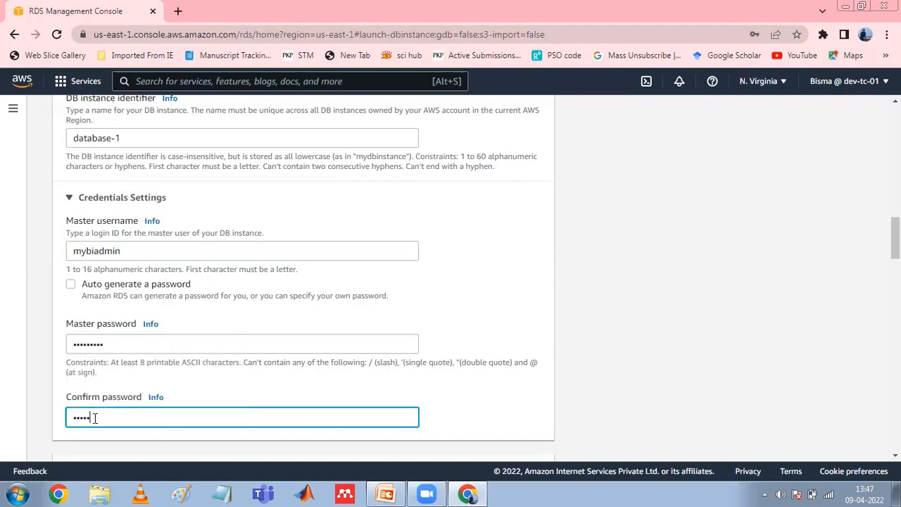
{"action": "type", "text": "••"}
Try to create the SQL Server database with the entered settings
{"action": "scroll", "coordinate": [303, 282], "scroll_direction": "down", "scroll_amount": 3}
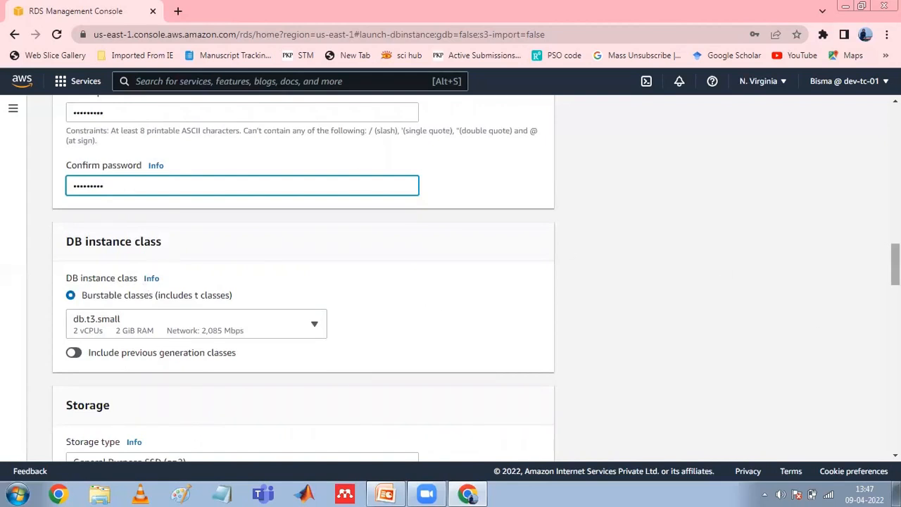
{"action": "left_click_drag", "start_coordinate": [895, 264], "coordinate": [894, 430]}
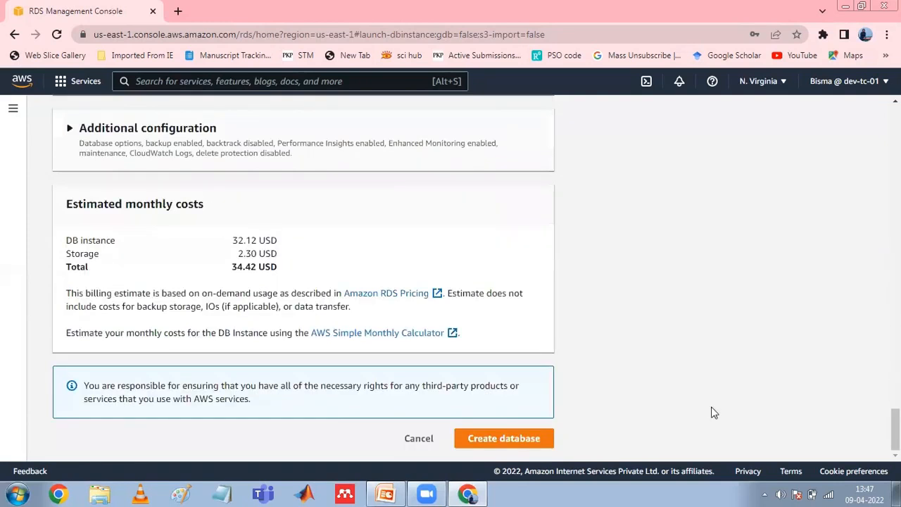
{"action": "left_click", "coordinate": [515, 442]}
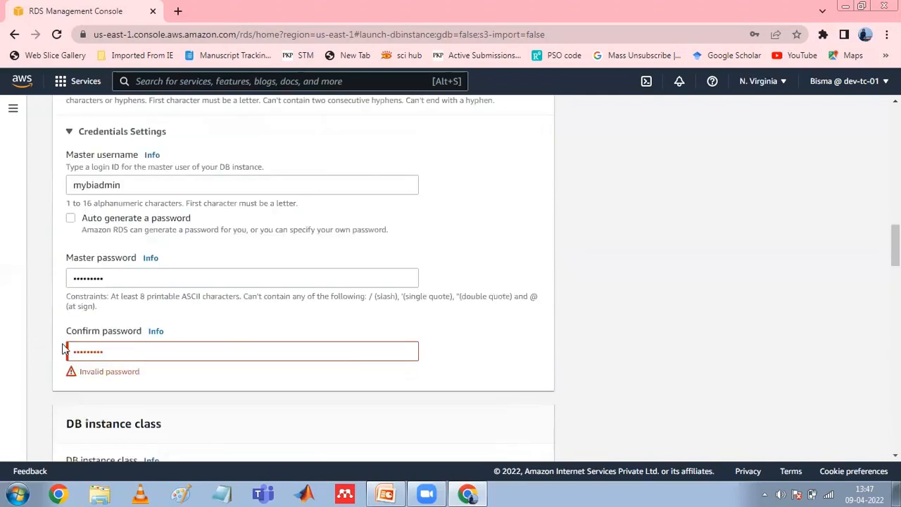
Clear the Confirm password field and enter the master password there again
{"action": "left_click", "coordinate": [116, 350]}
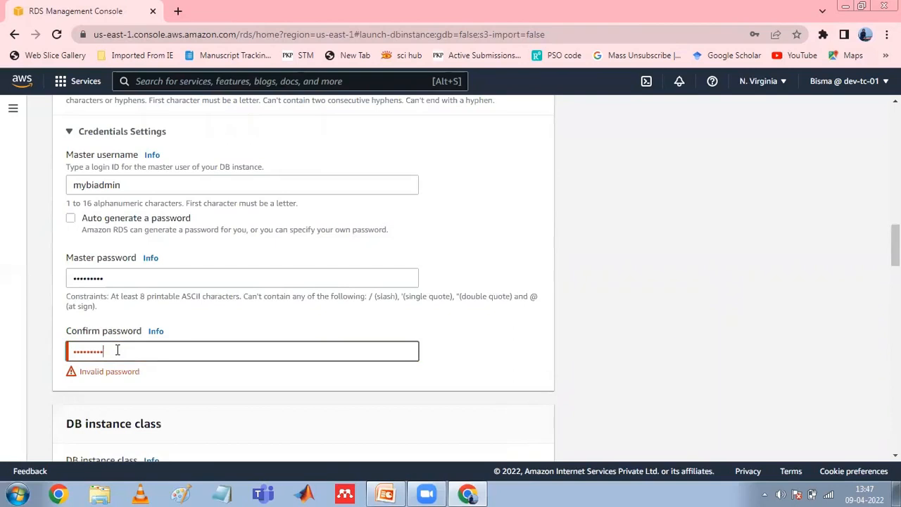
{"action": "key", "text": "BackSpace"}
{"action": "key", "text": "BackSpace"}
{"action": "key", "text": "BackSpace"}
{"action": "key", "text": "BackSpace"}
{"action": "key", "text": "BackSpace"}
{"action": "key", "text": "BackSpace"}
{"action": "key", "text": "BackSpace"}
{"action": "key", "text": "BackSpace"}
{"action": "key", "text": "BackSpace"}
{"action": "type", "text": "•"}
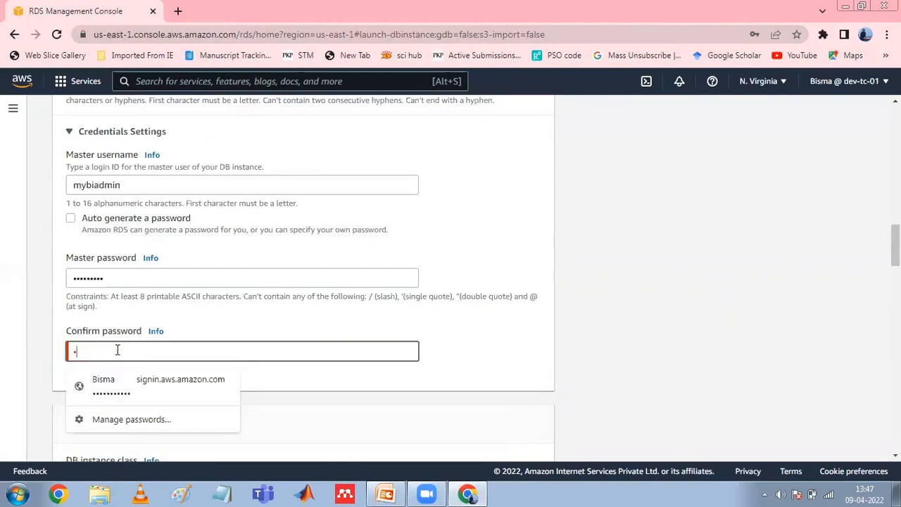
{"action": "key", "text": "BackSpace"}
{"action": "type", "text": "•••••"}
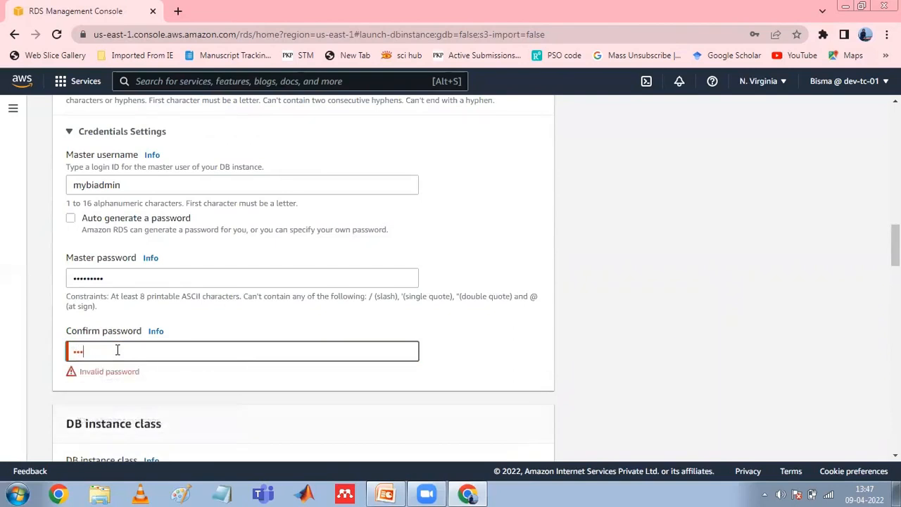
{"action": "type", "text": "••••"}
Replace the entry in the Master password field with a freshly entered password
{"action": "left_click", "coordinate": [113, 277]}
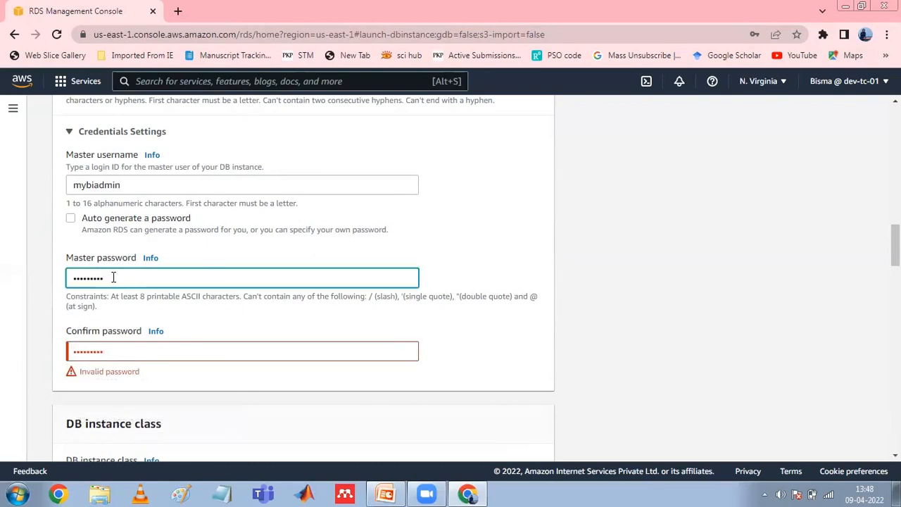
{"action": "key", "text": "BackSpace"}
{"action": "key", "text": "BackSpace"}
{"action": "key", "text": "BackSpace"}
{"action": "key", "text": "BackSpace"}
{"action": "key", "text": "BackSpace"}
{"action": "key", "text": "BackSpace"}
{"action": "key", "text": "BackSpace"}
{"action": "key", "text": "BackSpace"}
{"action": "key", "text": "BackSpace"}
{"action": "type", "text": "•••••••••"}
Replace the Confirm password entry so that it repeats the re-entered master password
{"action": "left_click", "coordinate": [75, 354]}
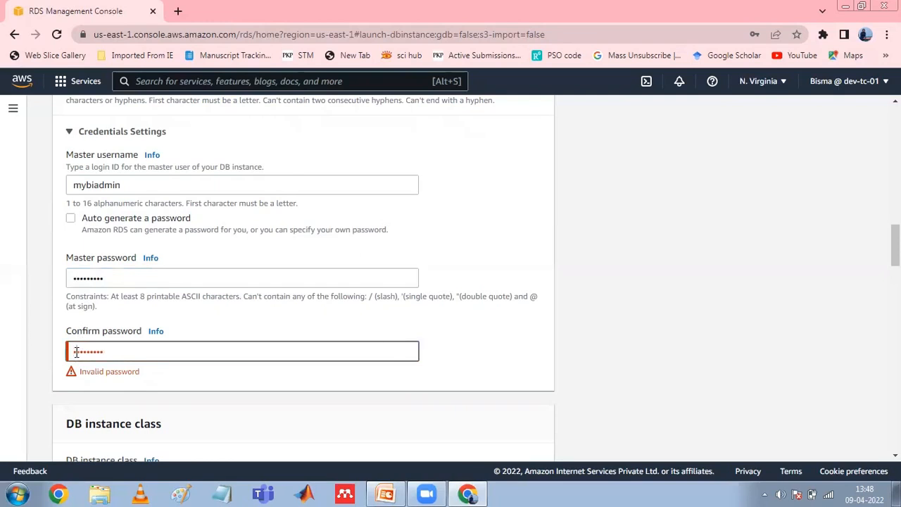
{"action": "key", "text": "BackSpace"}
{"action": "key", "text": "BackSpace"}
{"action": "key", "text": "BackSpace"}
{"action": "key", "text": "BackSpace"}
{"action": "key", "text": "BackSpace"}
{"action": "key", "text": "BackSpace"}
{"action": "key", "text": "BackSpace"}
{"action": "key", "text": "BackSpace"}
{"action": "key", "text": "BackSpace"}
{"action": "type", "text": "******"}
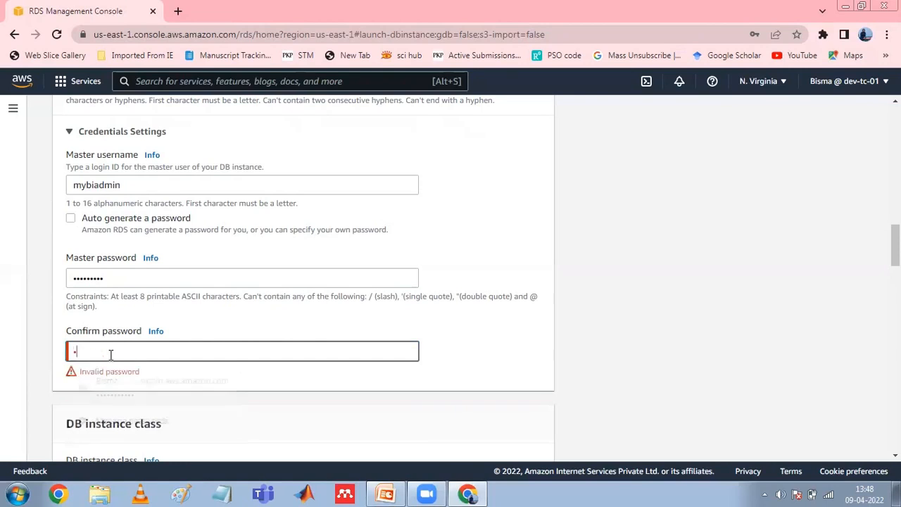
{"action": "type", "text": "***"}
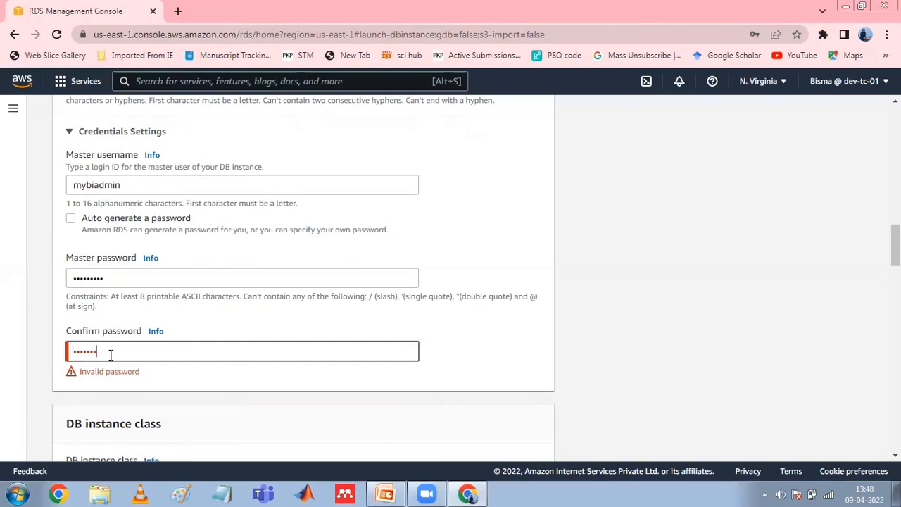
{"action": "left_click", "coordinate": [199, 412]}
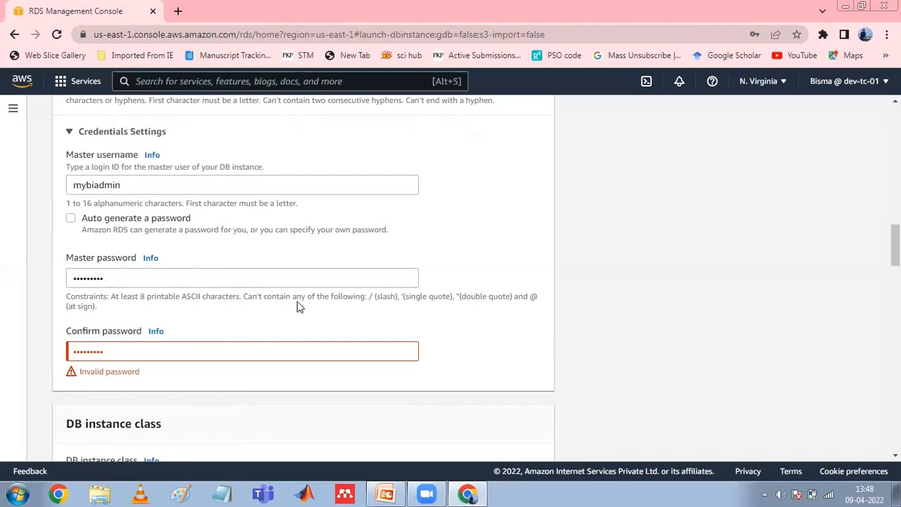
Clear the Master password field and enter the first part of a new password
{"action": "left_click", "coordinate": [109, 278]}
{"action": "key", "text": "BackSpace"}
{"action": "key", "text": "BackSpace"}
{"action": "key", "text": "BackSpace"}
{"action": "key", "text": "BackSpace"}
{"action": "key", "text": "BackSpace"}
{"action": "key", "text": "BackSpace"}
{"action": "key", "text": "BackSpace"}
{"action": "key", "text": "BackSpace"}
{"action": "key", "text": "BackSpace"}
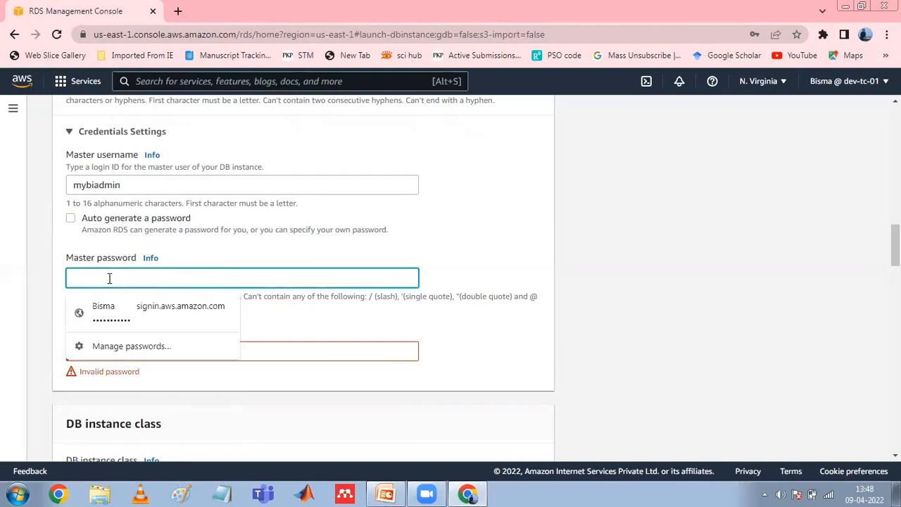
{"action": "type", "text": "*****"}
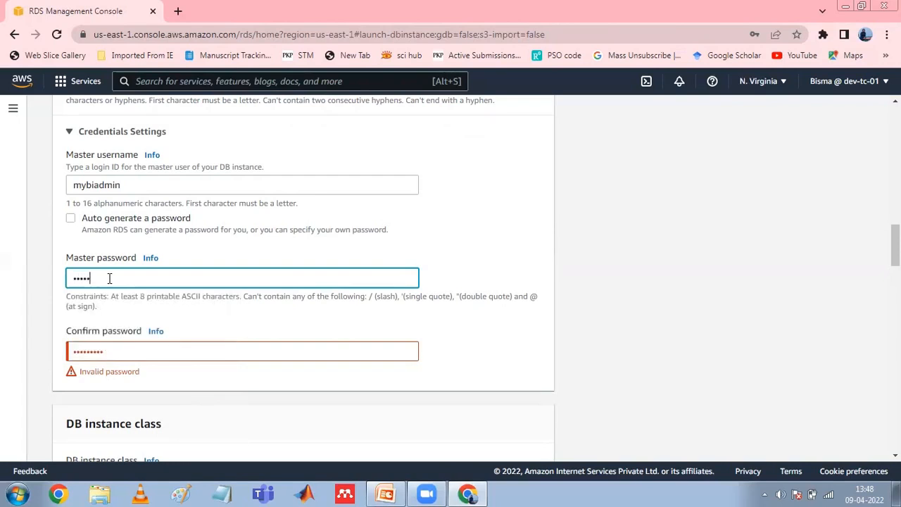
Clear the Confirm password field and enter the first part of the new password there too
{"action": "left_click", "coordinate": [105, 349]}
{"action": "key", "text": "BackSpace"}
{"action": "key", "text": "BackSpace"}
{"action": "key", "text": "BackSpace"}
{"action": "key", "text": "BackSpace"}
{"action": "key", "text": "BackSpace"}
{"action": "key", "text": "BackSpace"}
{"action": "key", "text": "BackSpace"}
{"action": "key", "text": "BackSpace"}
{"action": "key", "text": "BackSpace"}
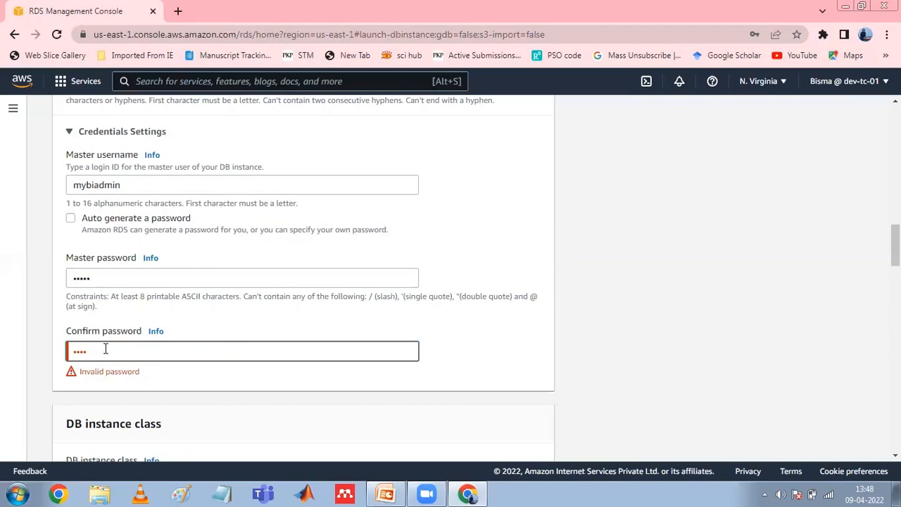
{"action": "type", "text": "•••••"}
Complete the new password in both the Master password and Confirm password fields so that they match
{"action": "left_click", "coordinate": [93, 277]}
{"action": "type", "text": "••••"}
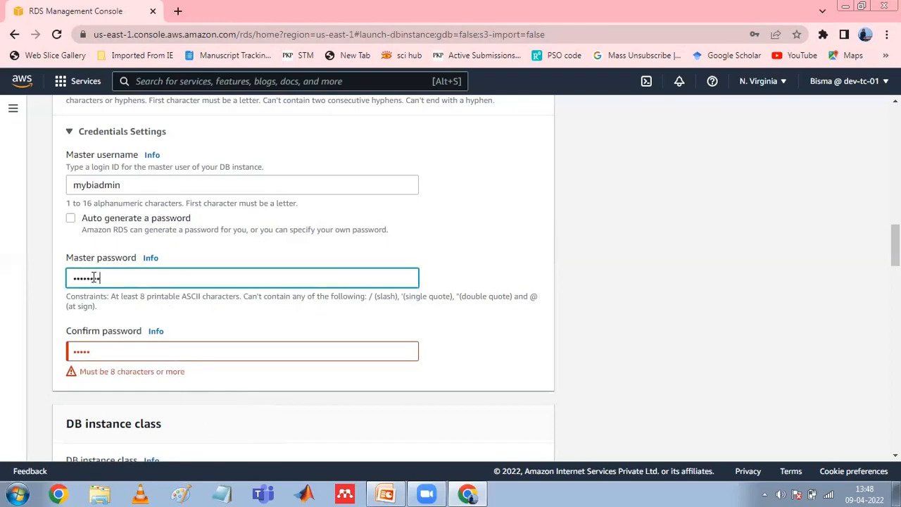
{"action": "left_click", "coordinate": [103, 354]}
{"action": "type", "text": "•••"}
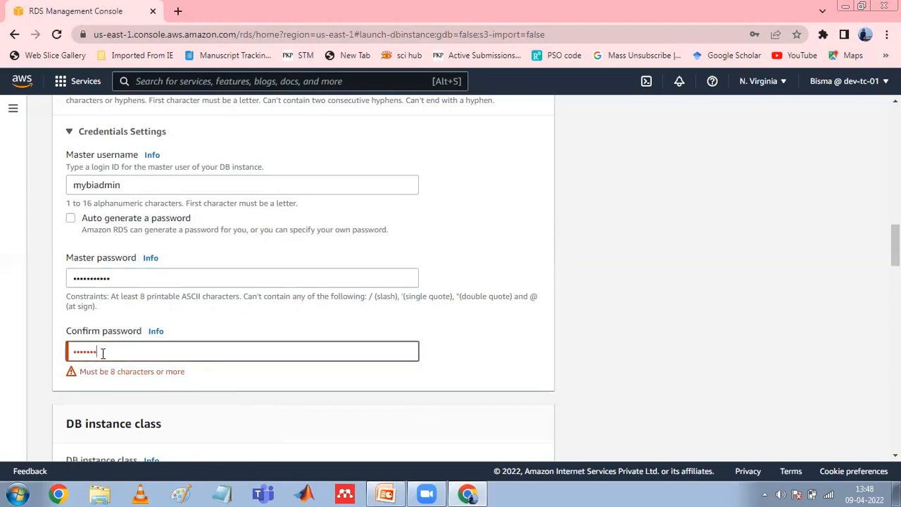
{"action": "type", "text": "•••"}
{"action": "left_click", "coordinate": [156, 406]}
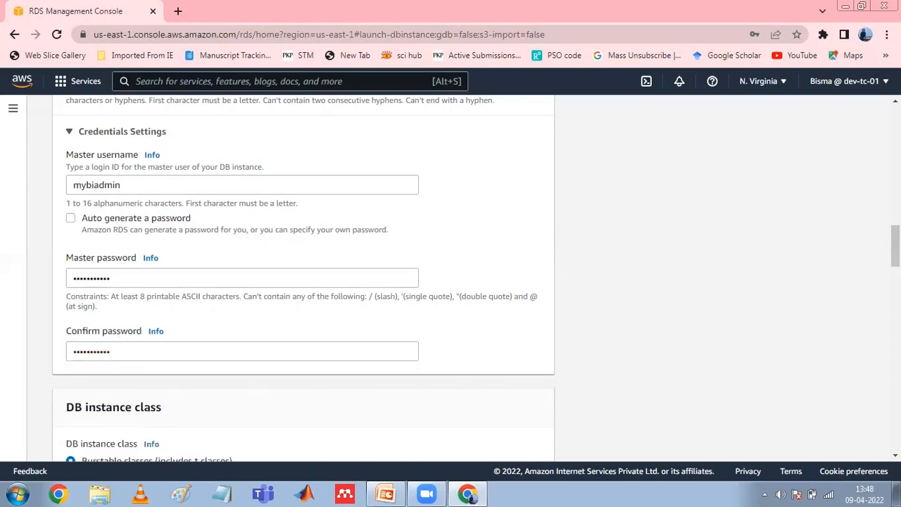
Create the SQL Server database with the corrected credentials and the remaining settings as they are
{"action": "scroll", "coordinate": [168, 396], "scroll_direction": "down", "scroll_amount": 15}
{"action": "scroll", "coordinate": [700, 443], "scroll_direction": "down", "scroll_amount": 10}
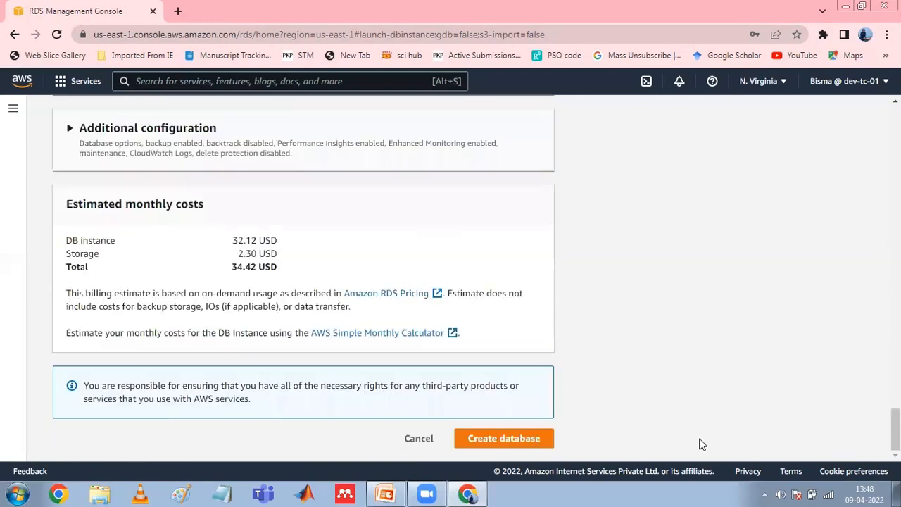
{"action": "left_click", "coordinate": [504, 440]}
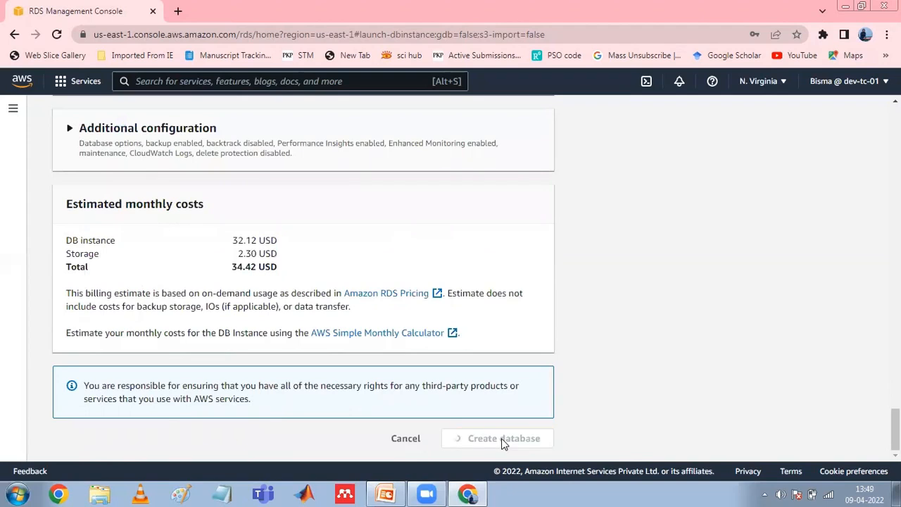